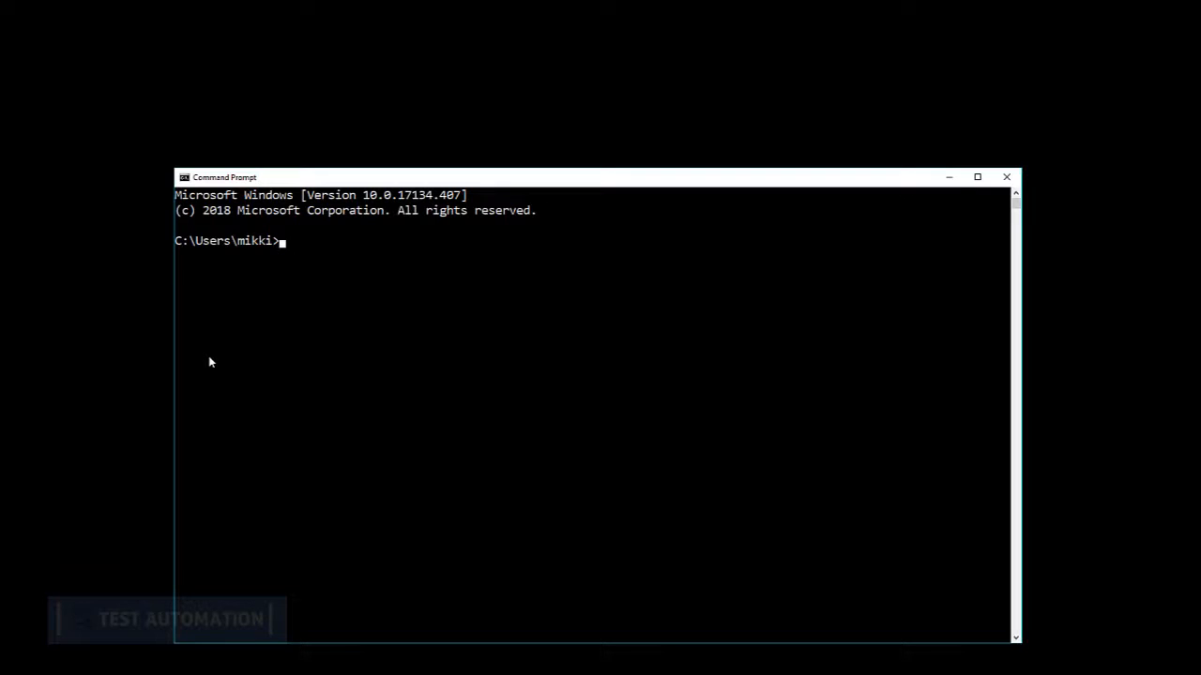
Run "where java" at the command prompt to locate the installed Java executable
{"action": "type", "text": "where java"}
{"action": "key", "text": "Return"}
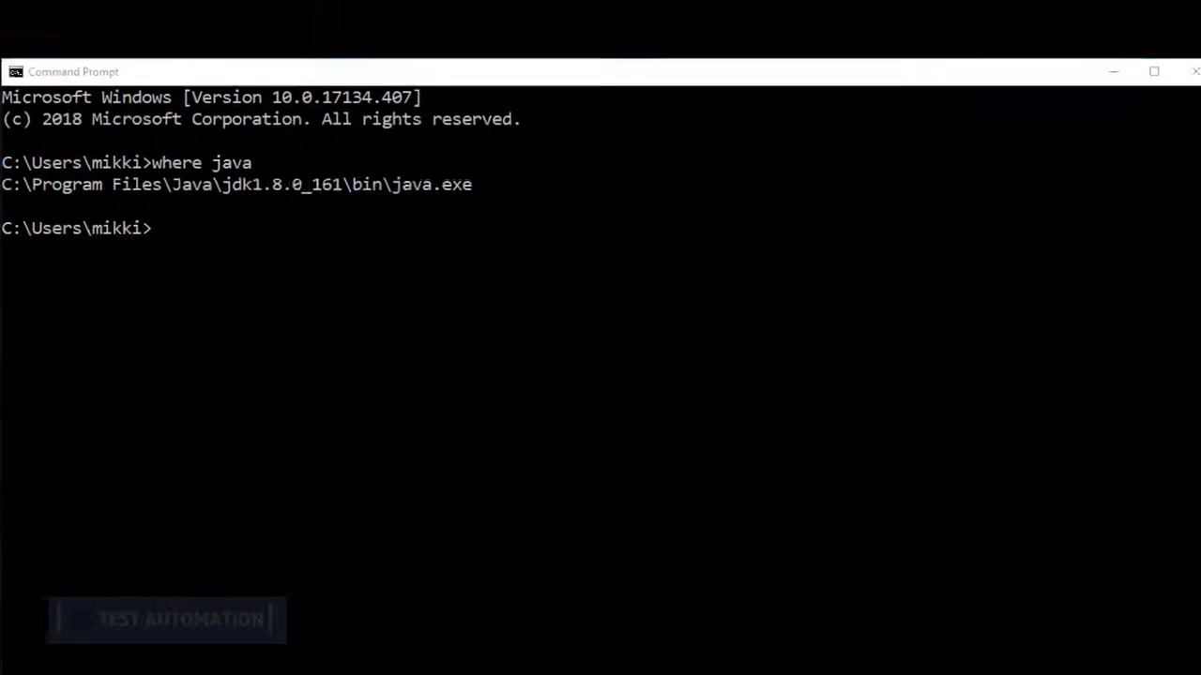
Switch to Google Chrome and search the web for "java jdk download"
{"action": "key", "text": "super"}
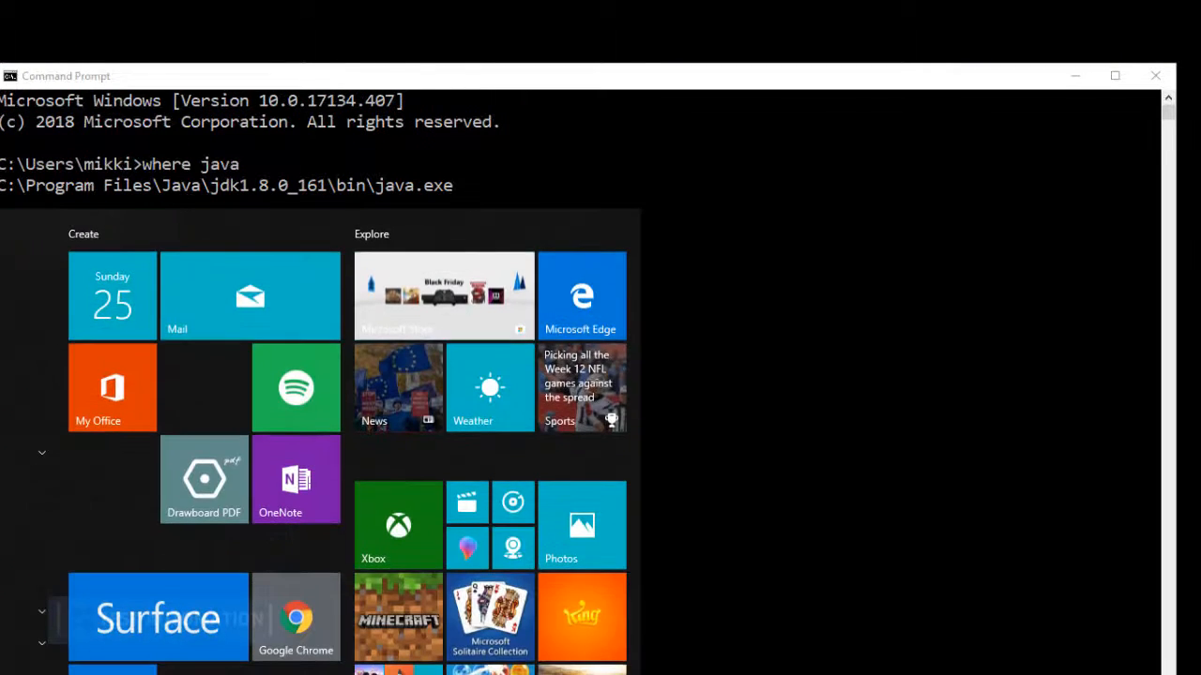
{"action": "type", "text": "chrome"}
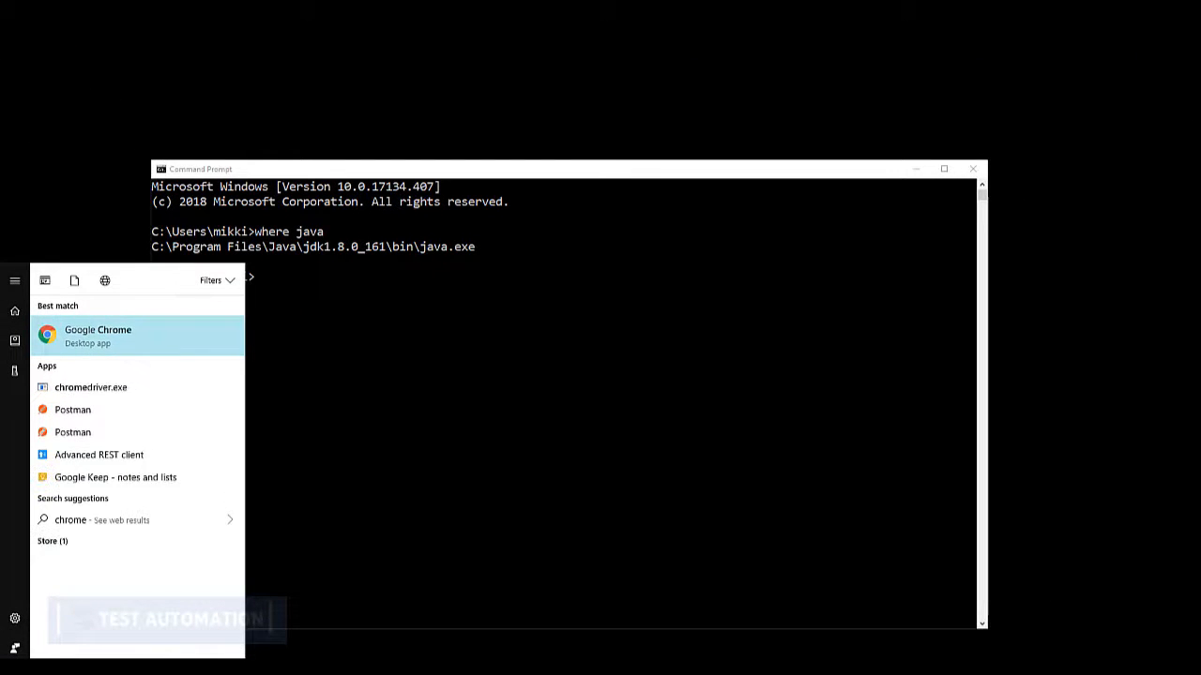
{"action": "key", "text": "Return"}
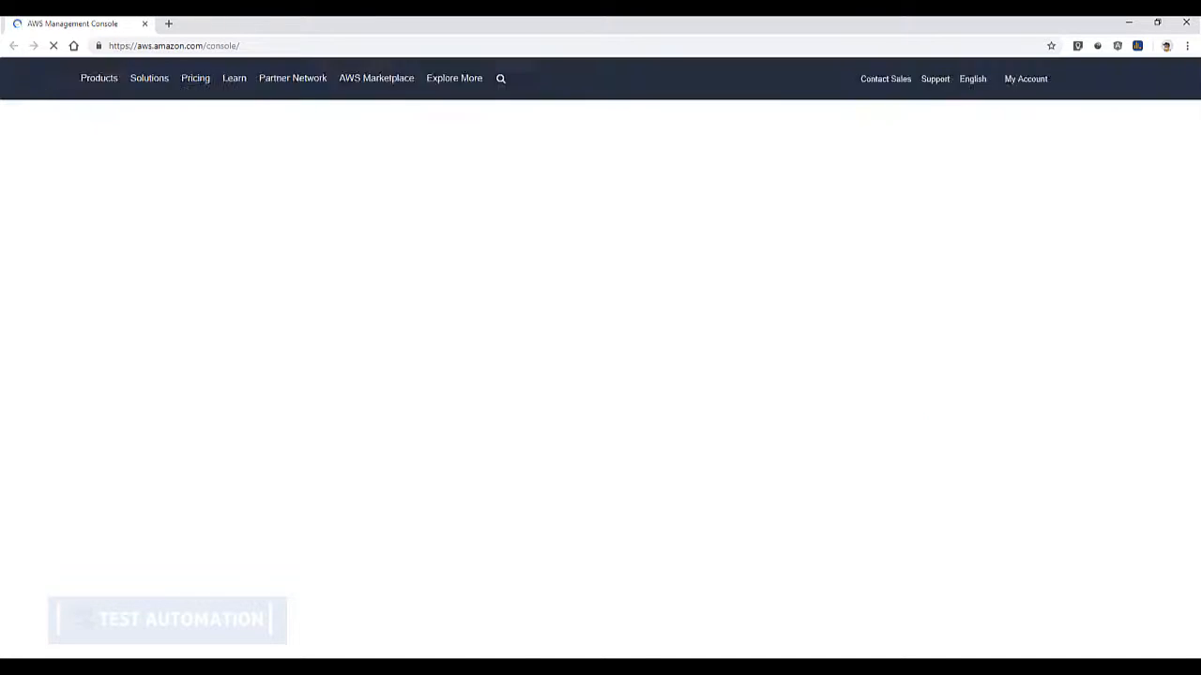
{"action": "left_click", "coordinate": [270, 46]}
{"action": "type", "text": "java"}
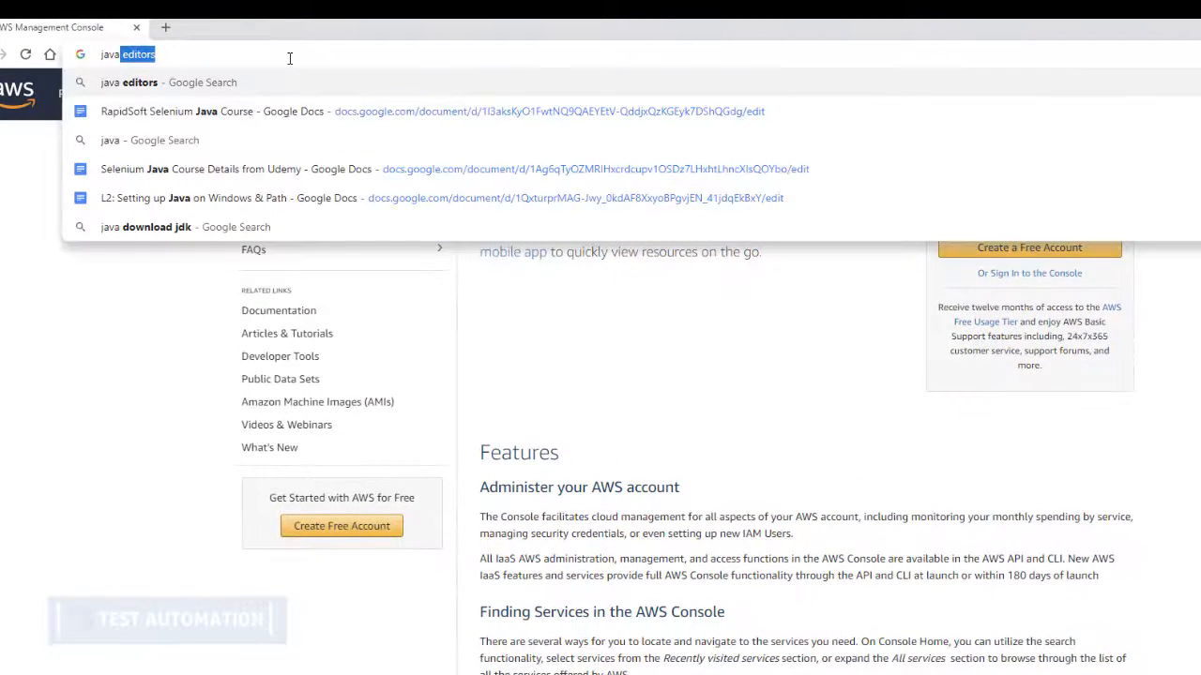
{"action": "type", "text": " jdk dow"}
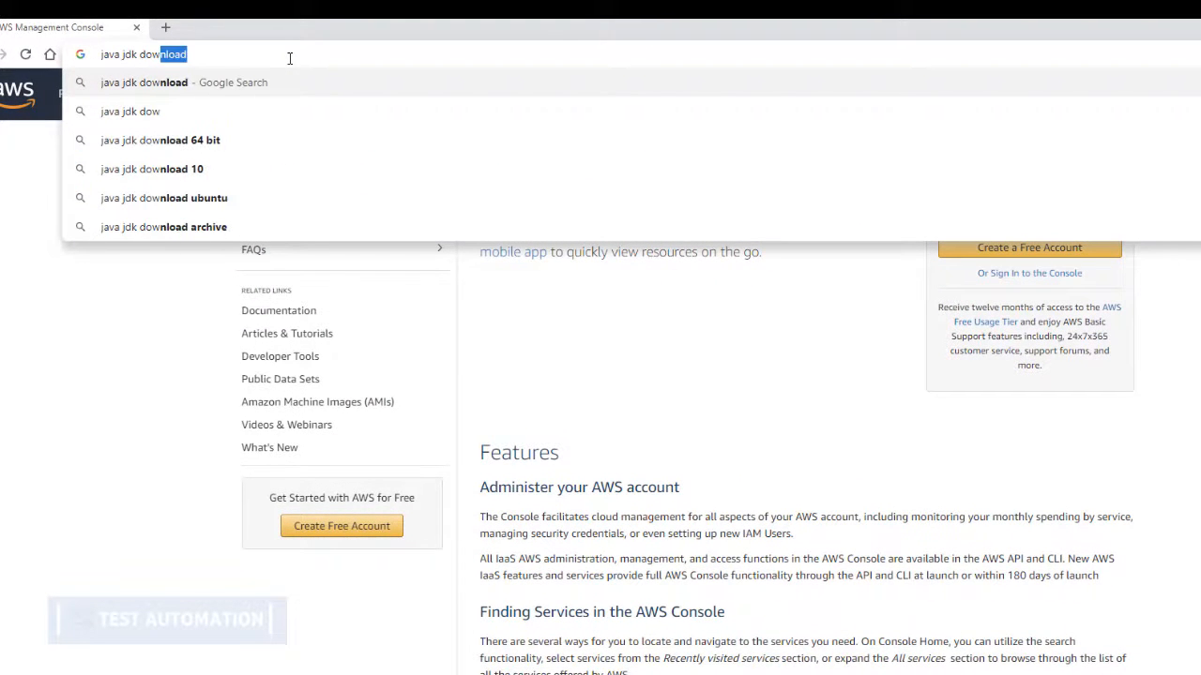
{"action": "key", "text": "Return"}
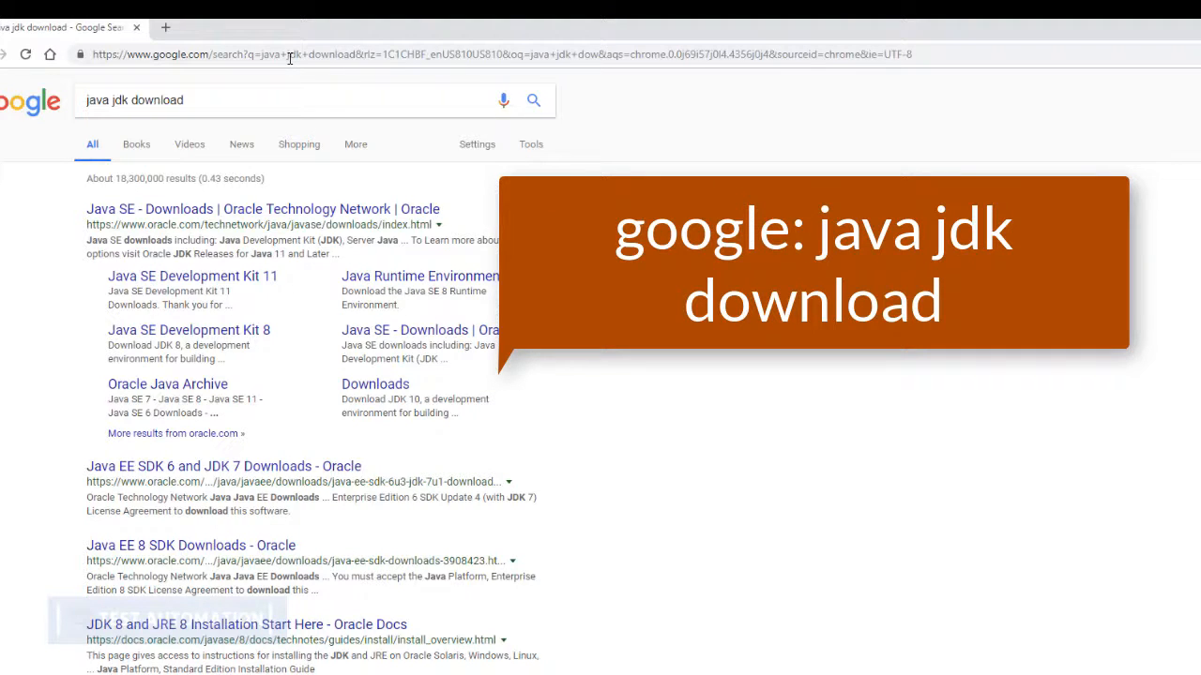
Open Oracle's Java SE Downloads result and go to the JDK download page for Java SE 8u191 / 8u192
{"action": "left_click", "coordinate": [294, 209]}
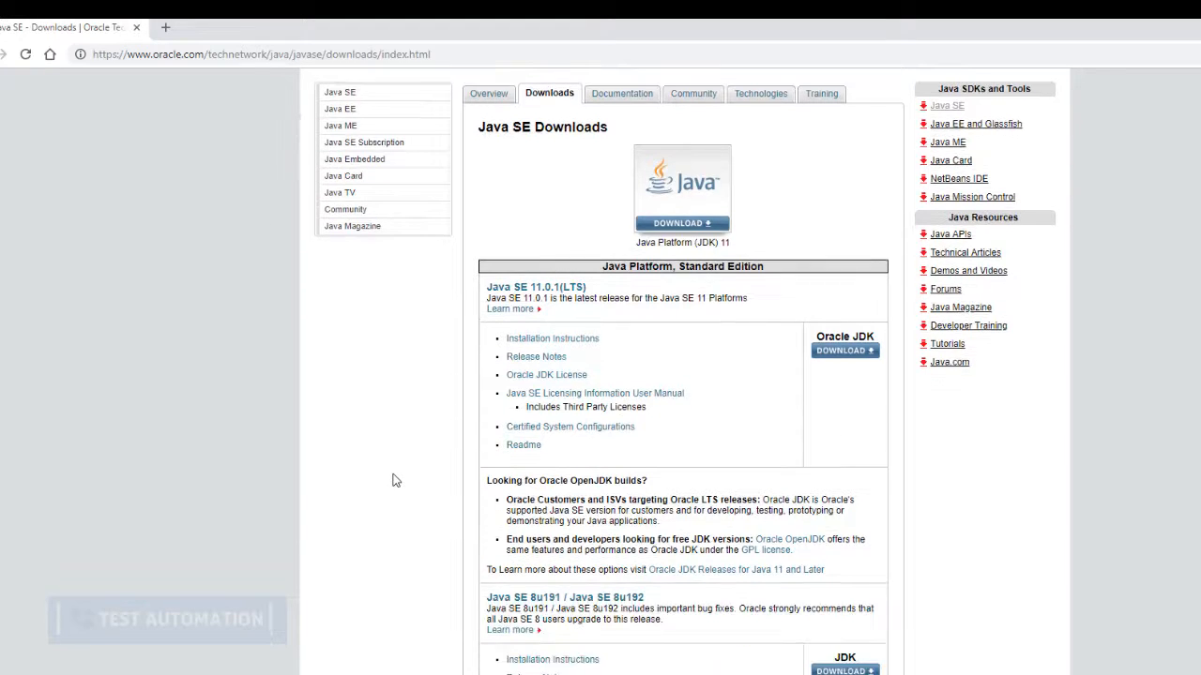
{"action": "scroll", "coordinate": [392, 477], "scroll_direction": "down", "scroll_amount": 2}
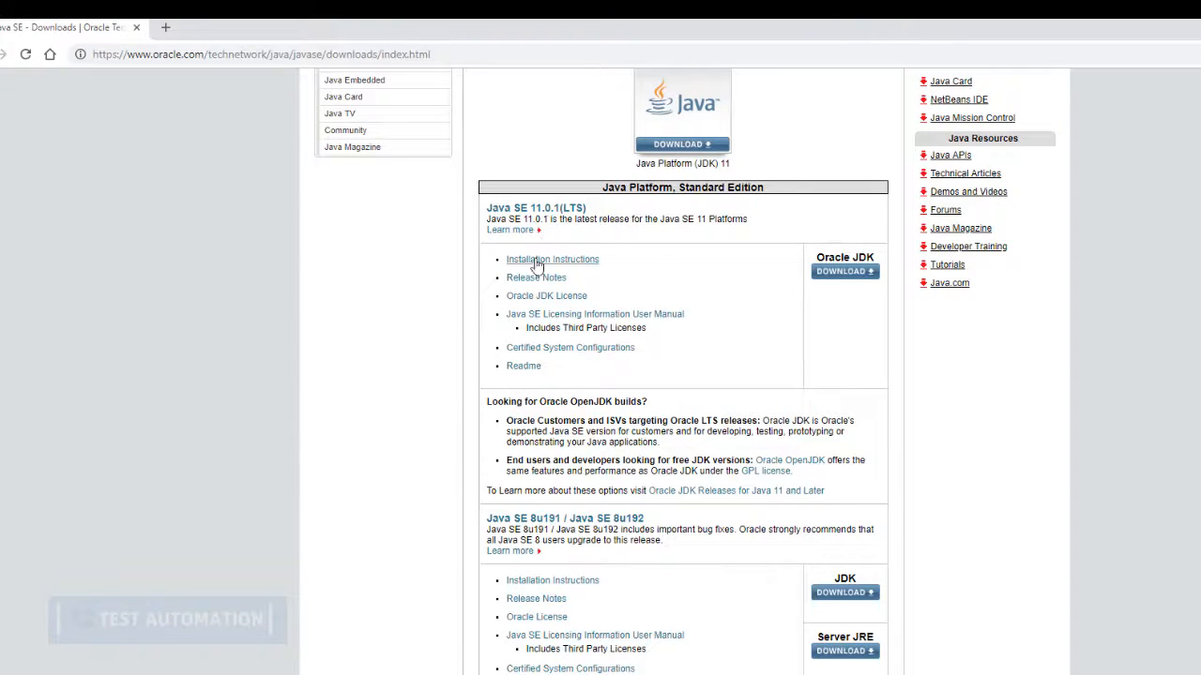
{"action": "scroll", "coordinate": [535, 267], "scroll_direction": "down", "scroll_amount": 2}
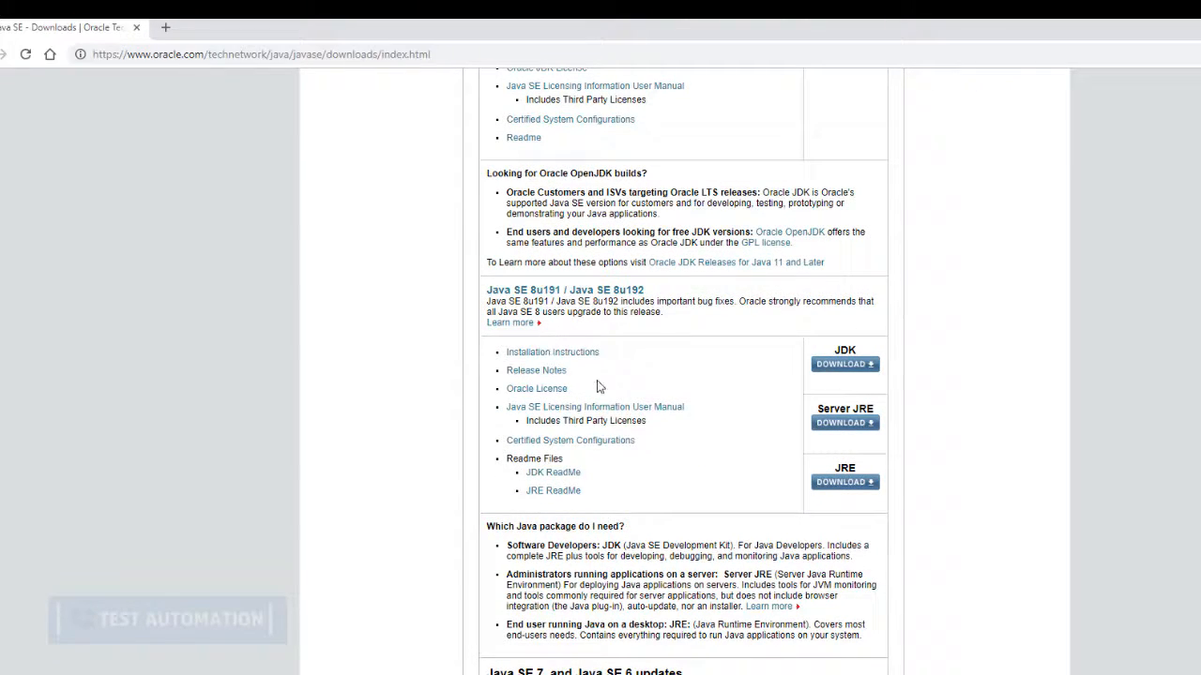
{"action": "scroll", "coordinate": [596, 382], "scroll_direction": "down", "scroll_amount": 3}
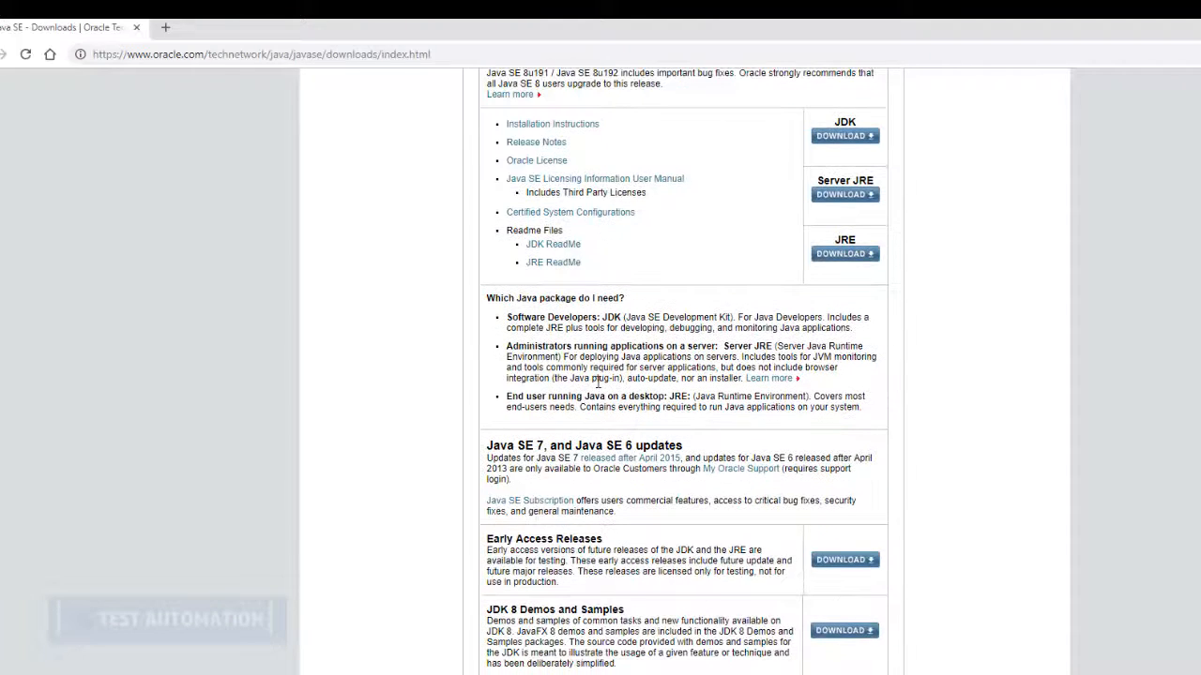
{"action": "scroll", "coordinate": [616, 441], "scroll_direction": "down", "scroll_amount": 2}
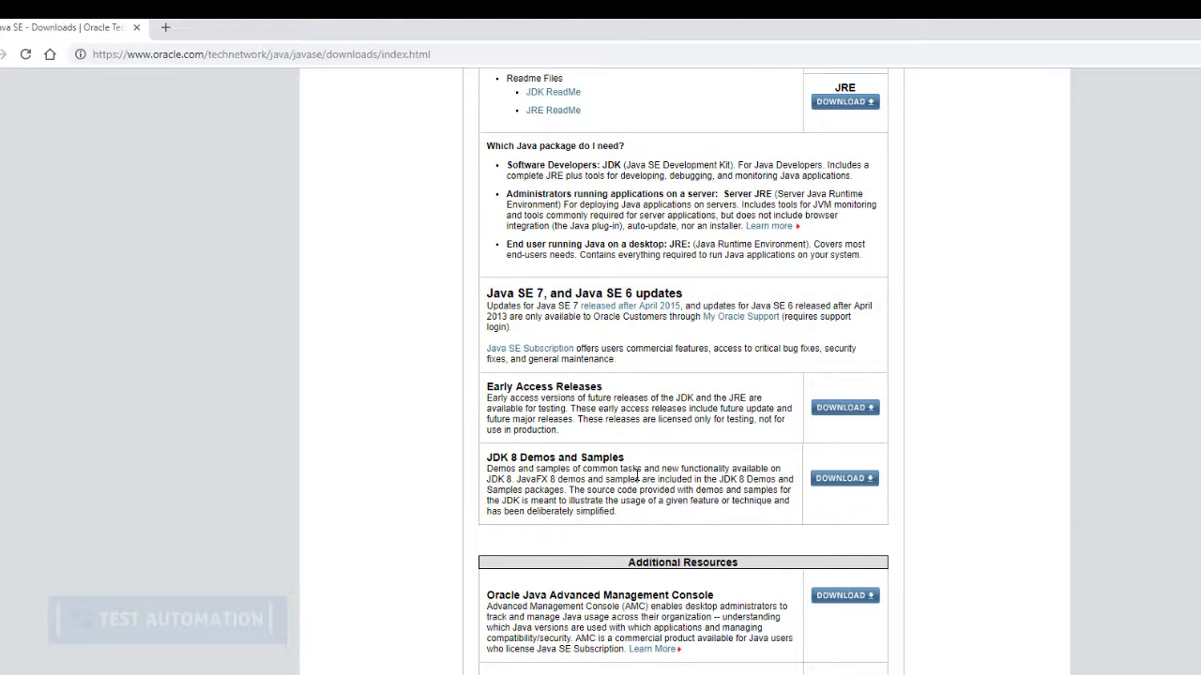
{"action": "scroll", "coordinate": [636, 474], "scroll_direction": "up", "scroll_amount": 5}
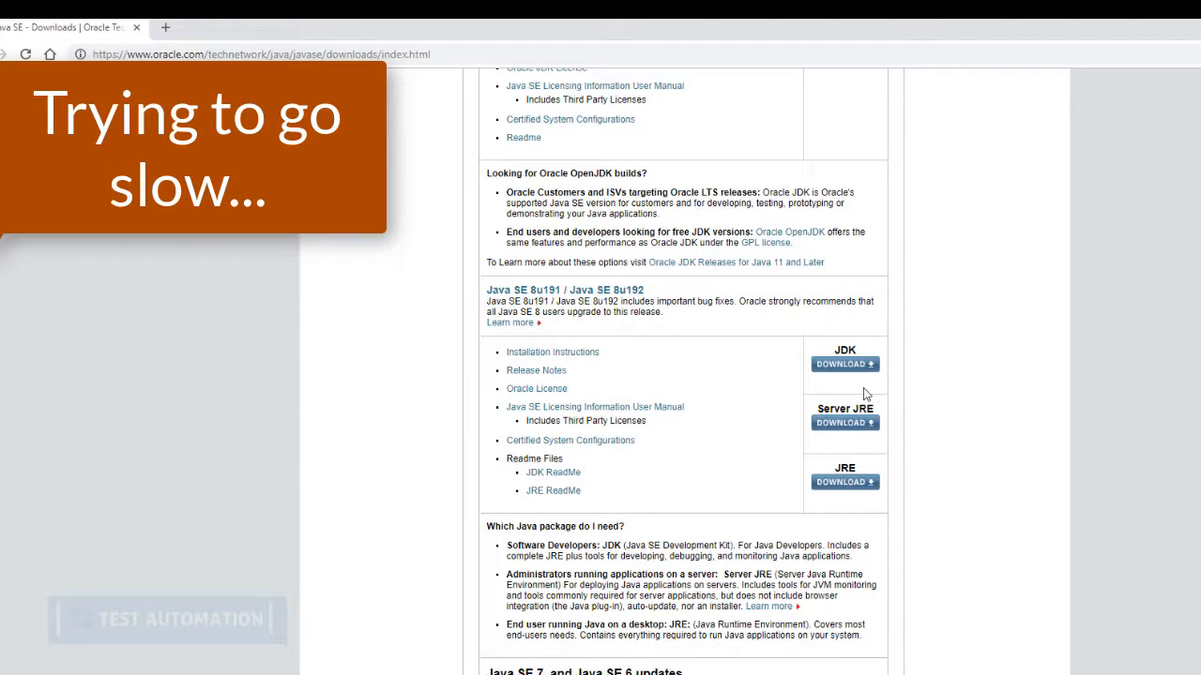
{"action": "scroll", "coordinate": [865, 394], "scroll_direction": "up", "scroll_amount": 2}
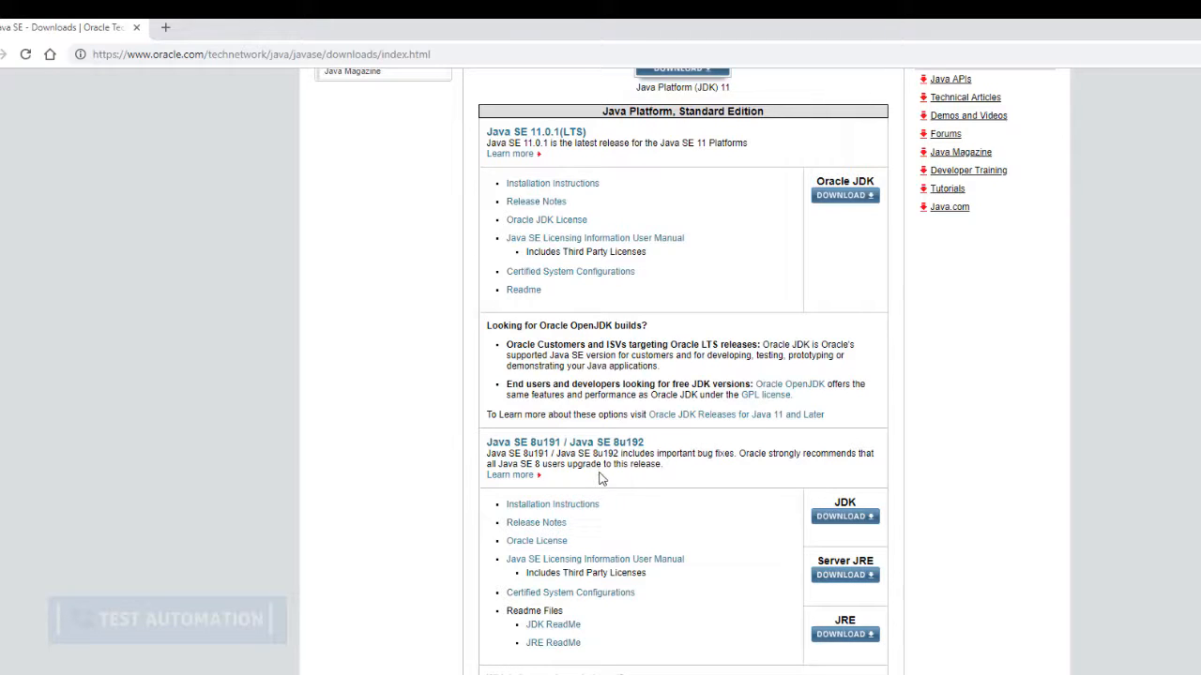
{"action": "left_click", "coordinate": [848, 524]}
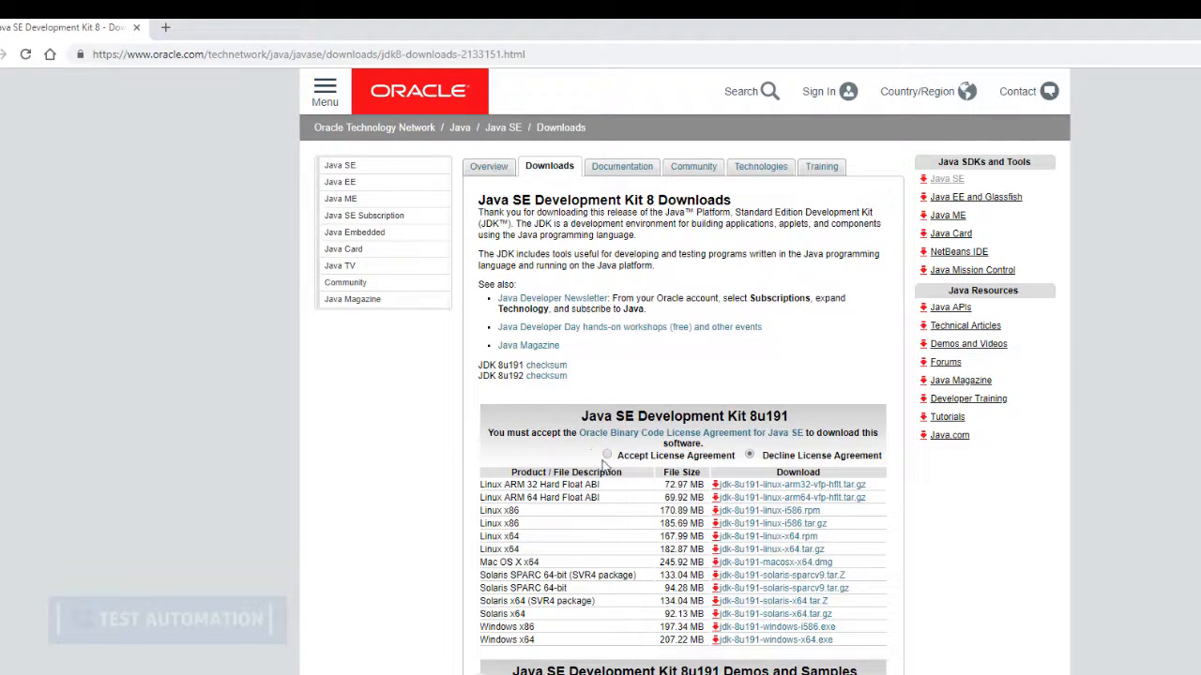
Accept the license agreement for Java SE Development Kit 8u191 and download the Windows x64 installer, jdk-8u191-windows-x64.exe
{"action": "left_click", "coordinate": [608, 456]}
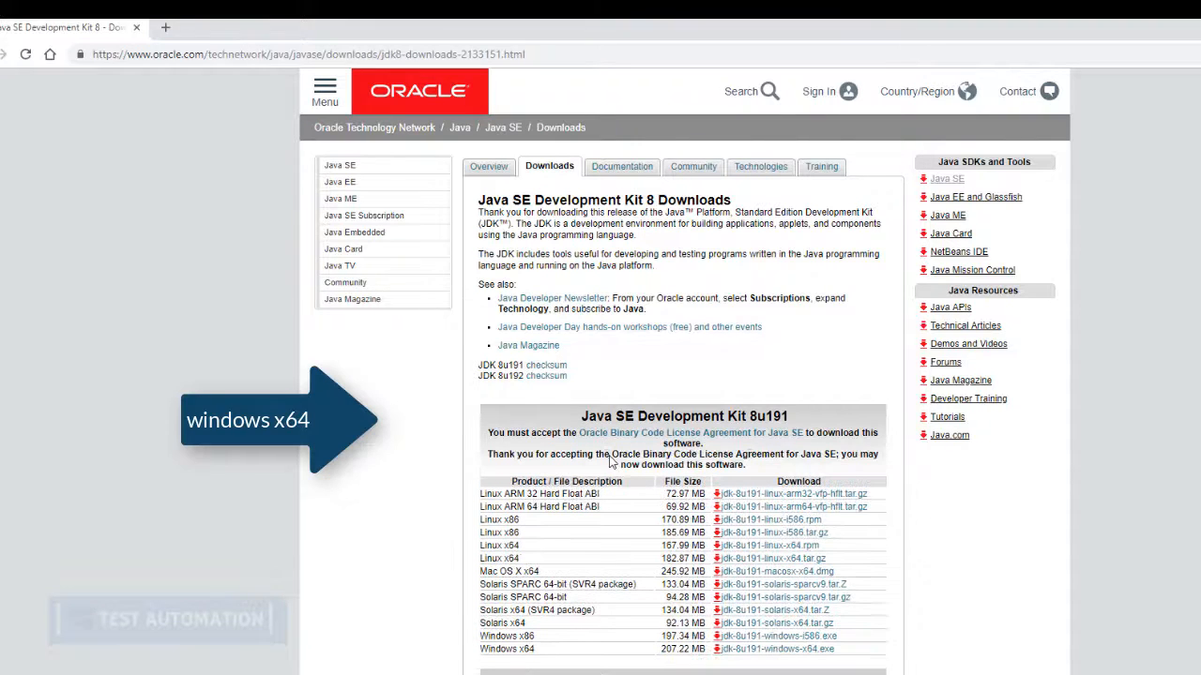
{"action": "scroll", "coordinate": [566, 567], "scroll_direction": "down", "scroll_amount": 2}
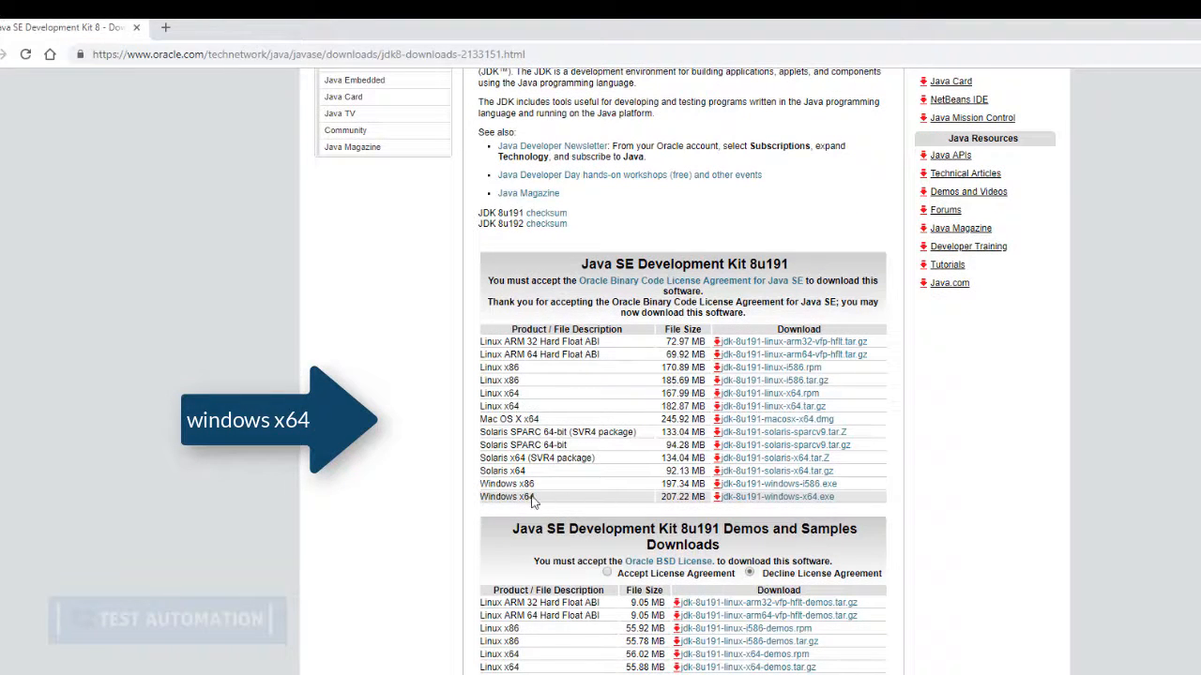
{"action": "left_click_drag", "start_coordinate": [483, 497], "coordinate": [554, 507]}
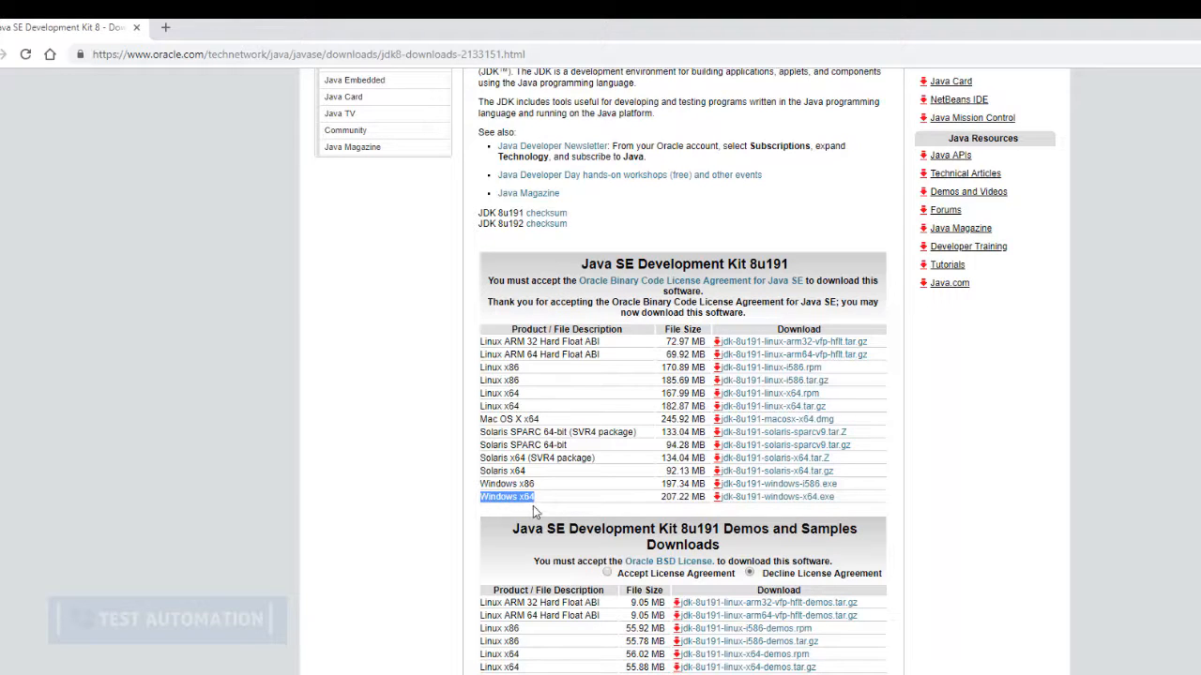
{"action": "left_click", "coordinate": [767, 498]}
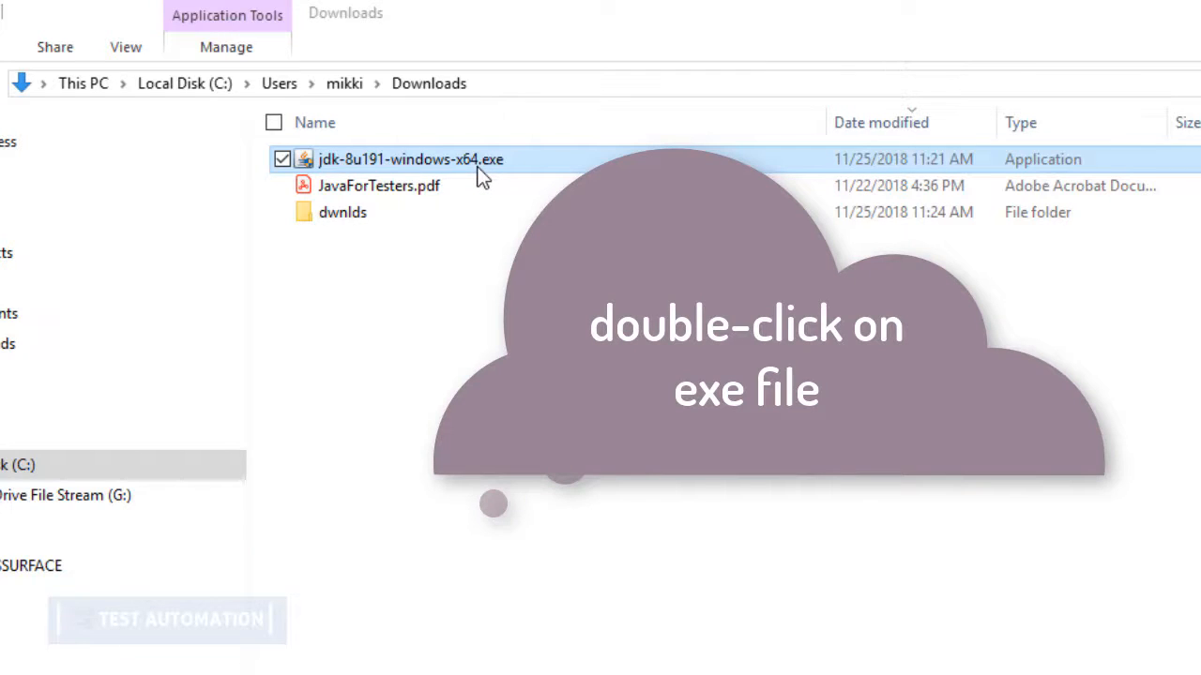
Run jdk-8u191-windows-x64.exe from the Downloads folder and start installing the default features to C:\Program Files\Java\jdk1.8.0_191\
{"action": "double_click", "coordinate": [478, 169]}
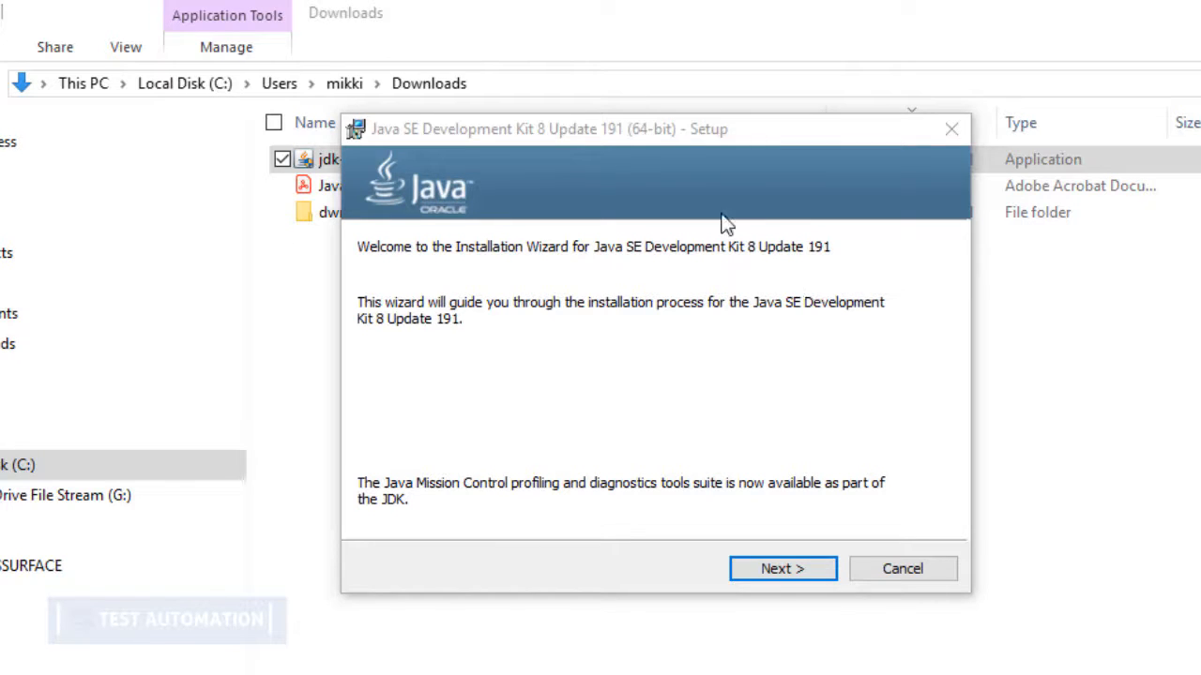
{"action": "left_click", "coordinate": [784, 578]}
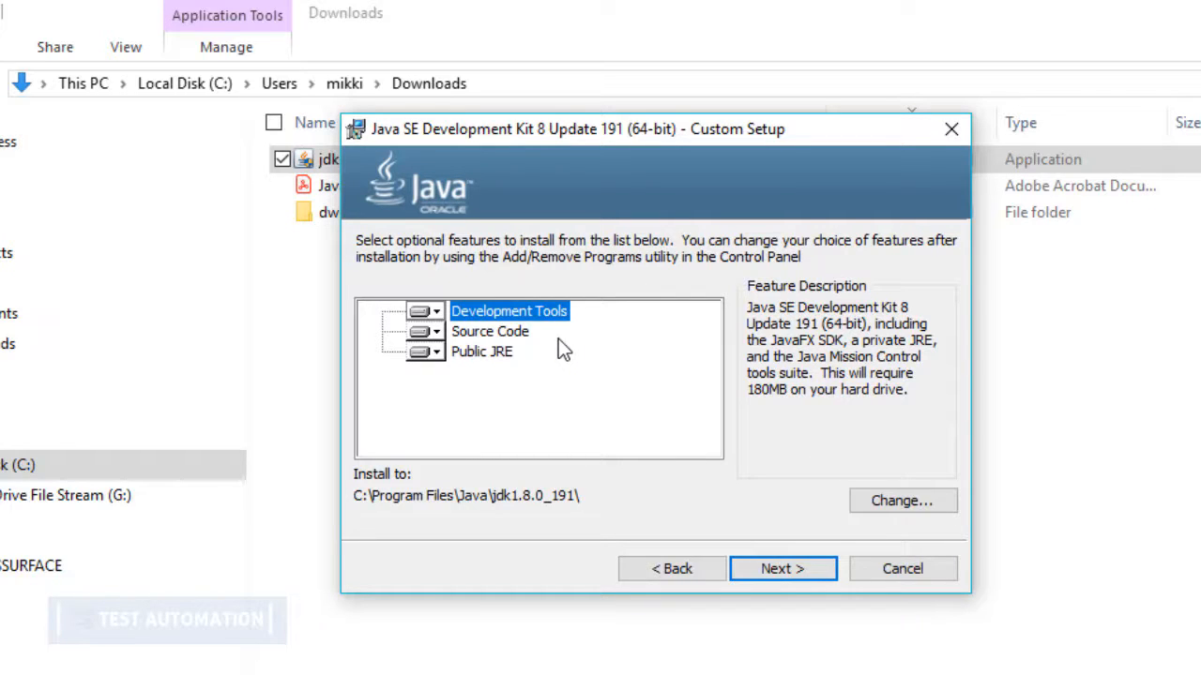
{"action": "left_click", "coordinate": [785, 577]}
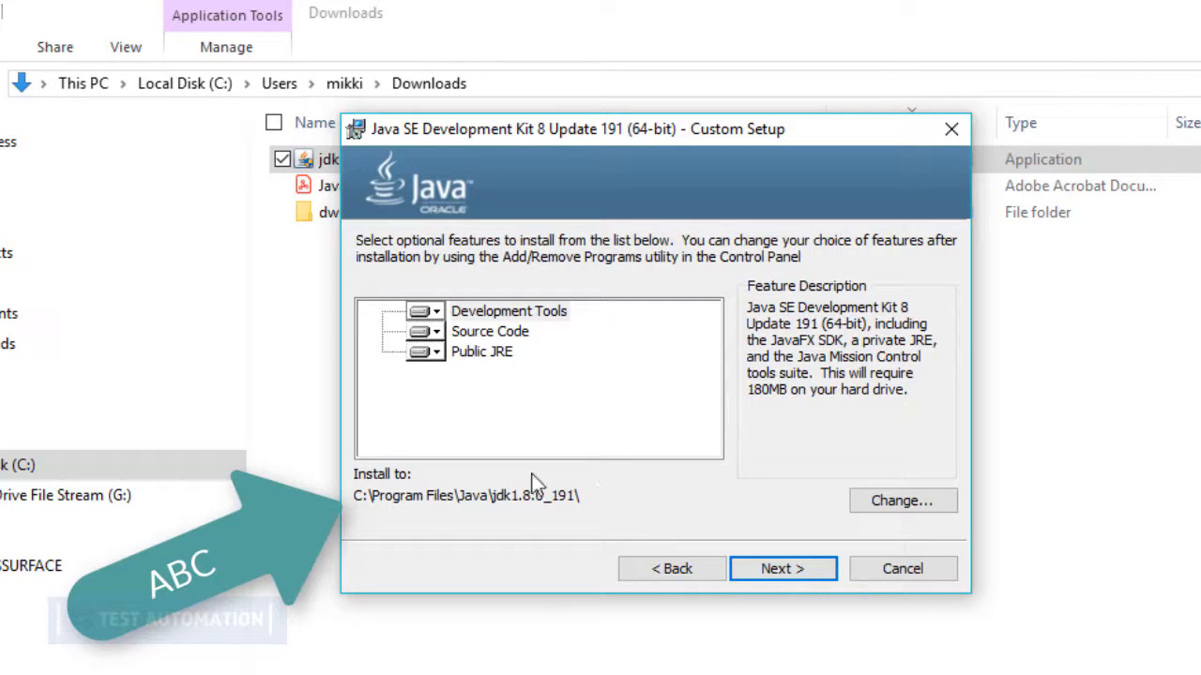
{"action": "left_click", "coordinate": [762, 570]}
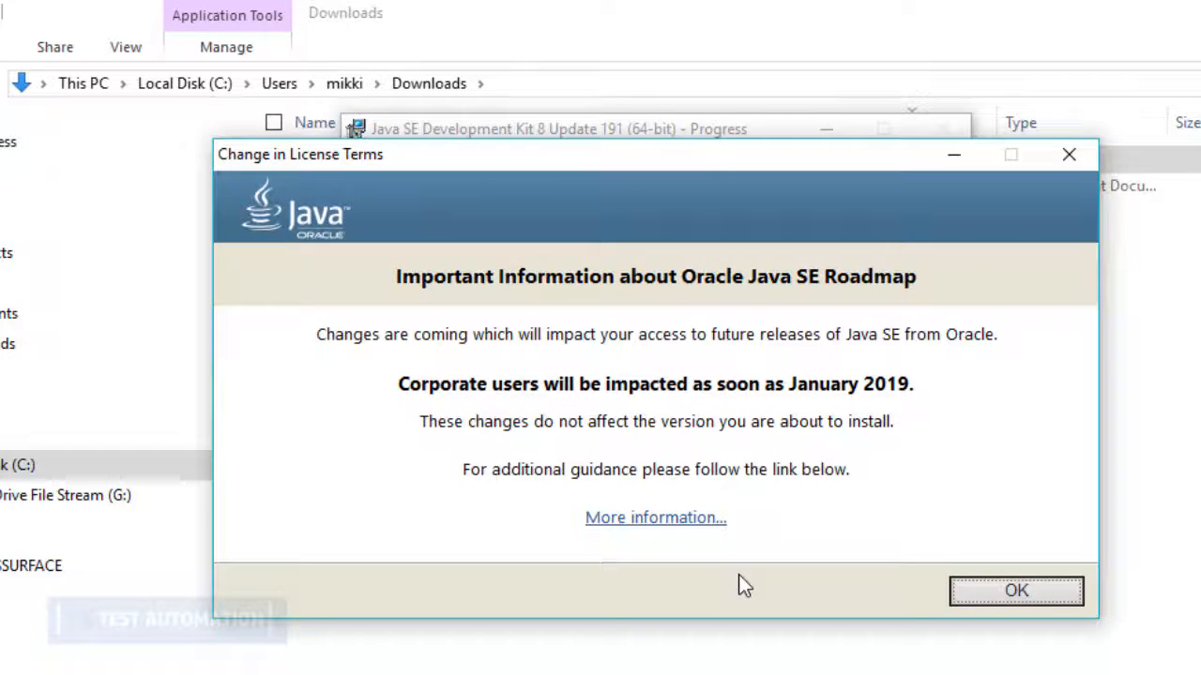
Acknowledge the license terms notice, install the JRE to C:\Program Files\Java\jre1.8.0_191, and close the completed setup
{"action": "left_click", "coordinate": [1036, 598]}
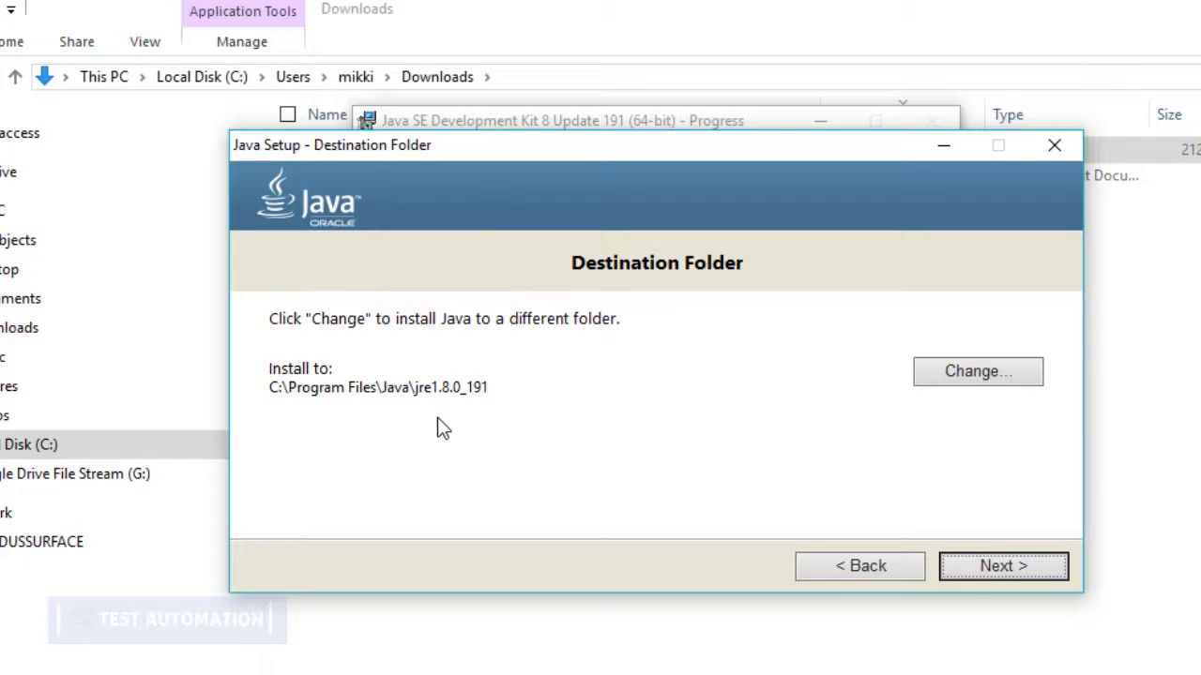
{"action": "left_click", "coordinate": [978, 575]}
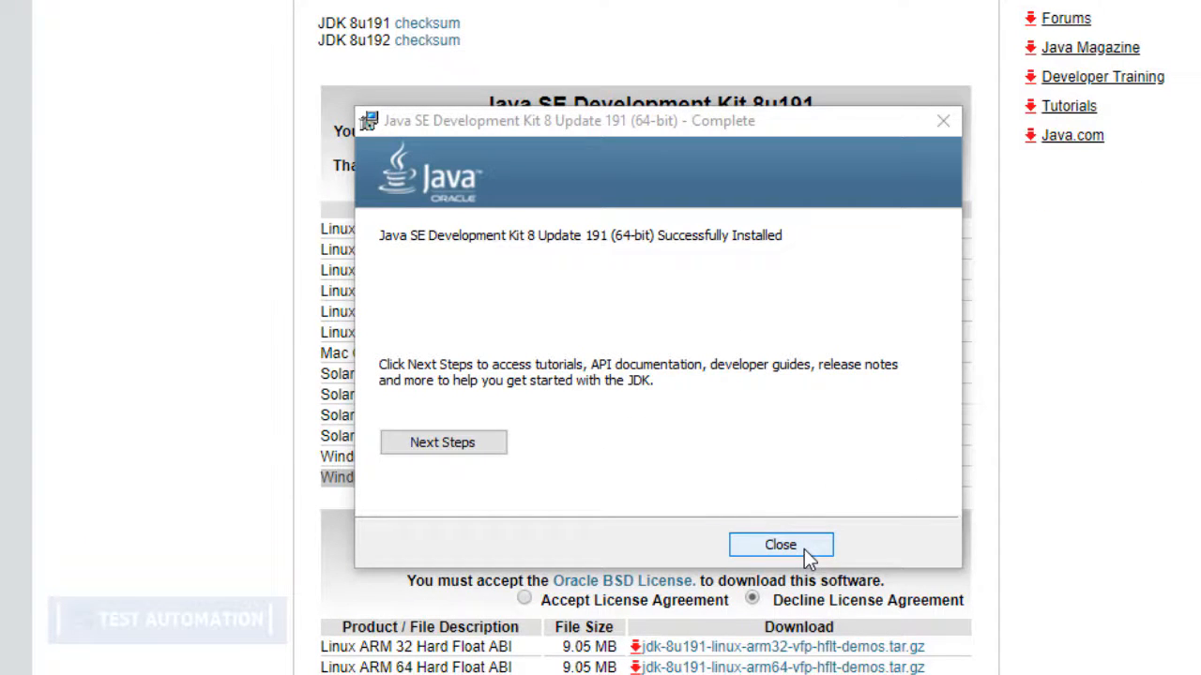
{"action": "left_click", "coordinate": [804, 549]}
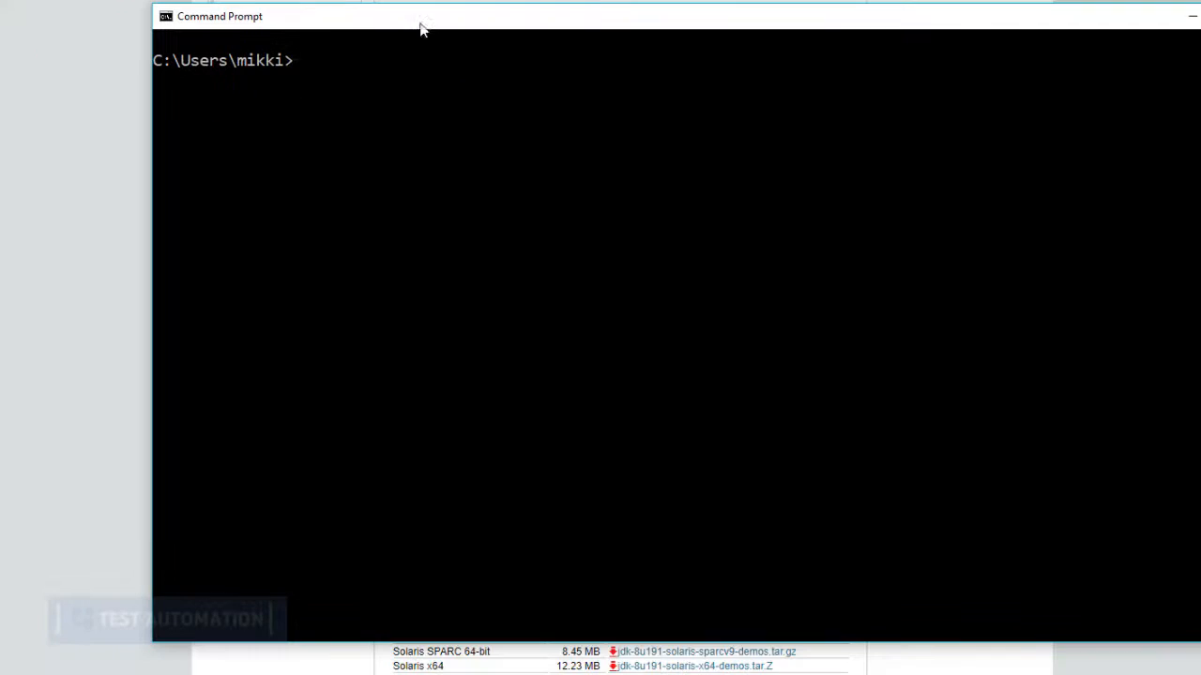
Switch to Command Prompt and run "where java" and "java -version" to check which Java installation is active
{"action": "left_click", "coordinate": [380, 84]}
{"action": "type", "text": "where java"}
{"action": "key", "text": "Return"}
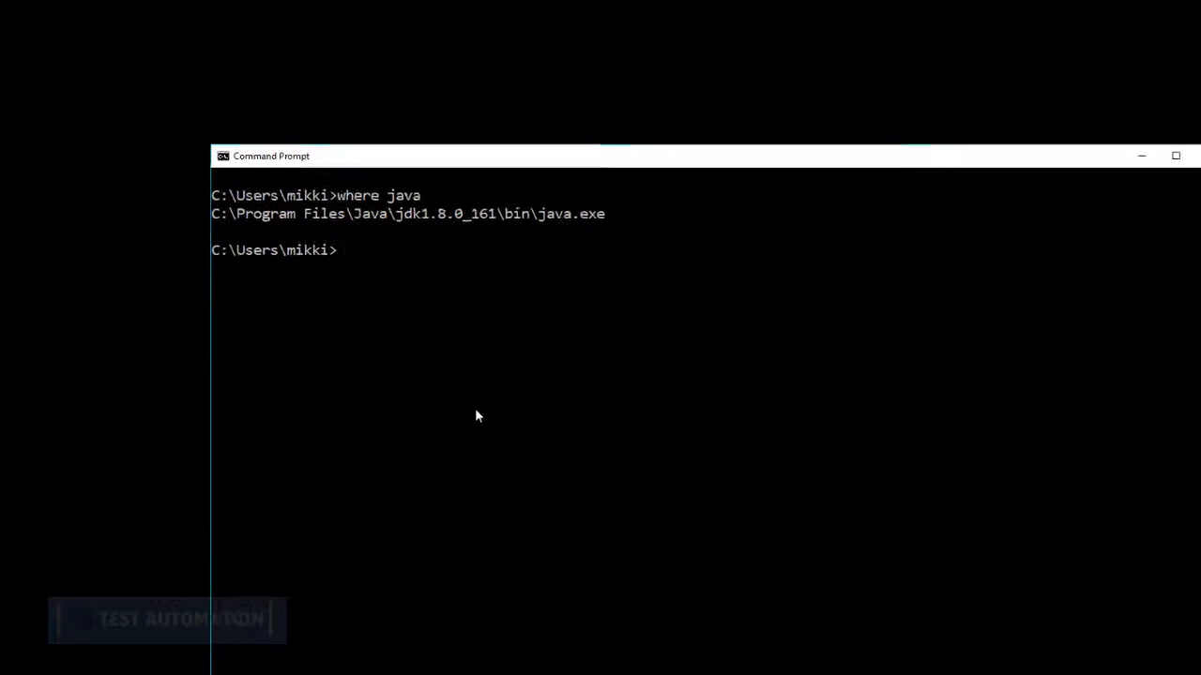
{"action": "type", "text": "java -vers"}
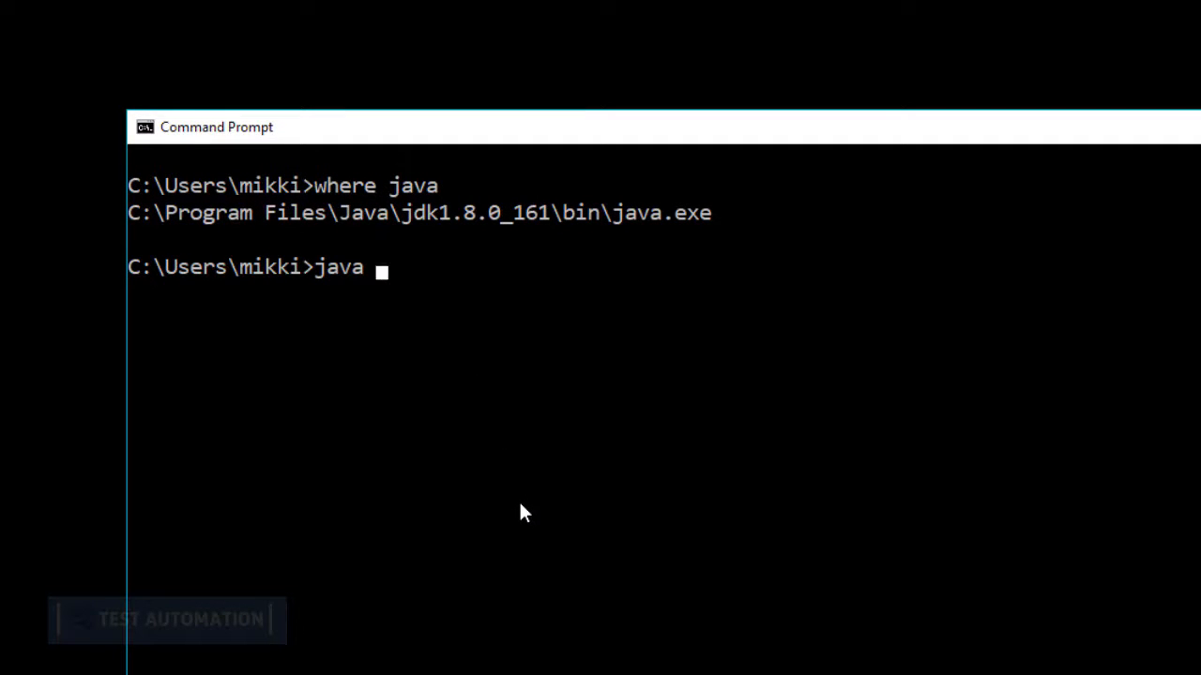
{"action": "type", "text": "ion"}
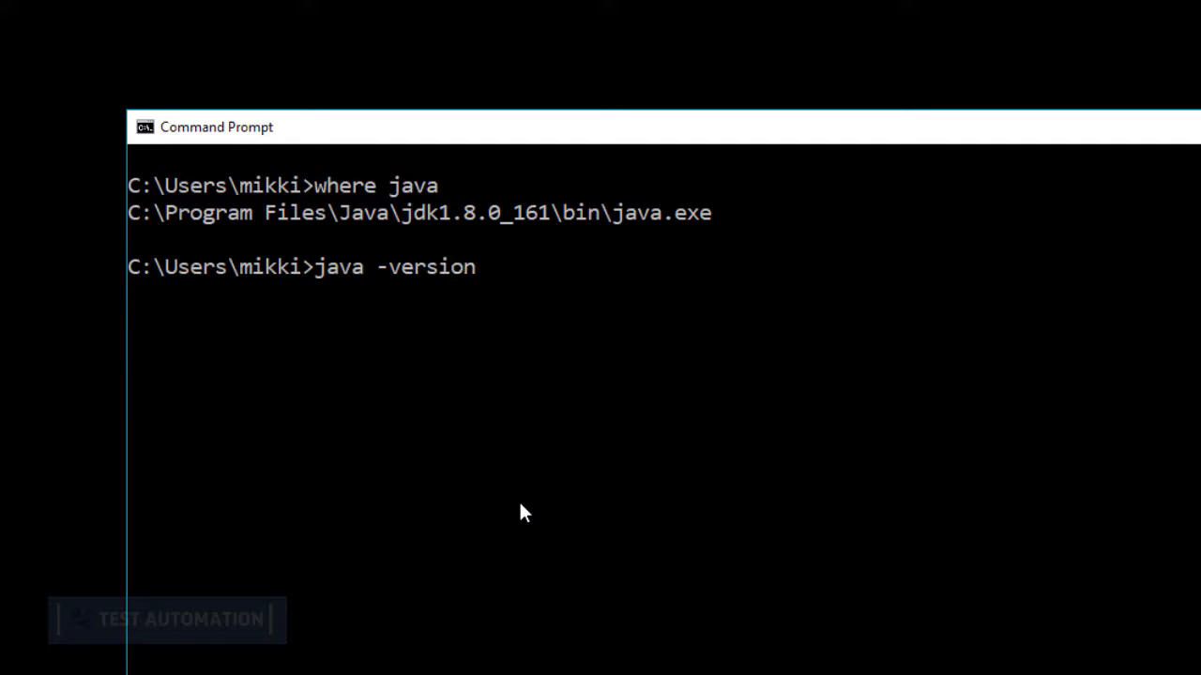
{"action": "key", "text": "Return"}
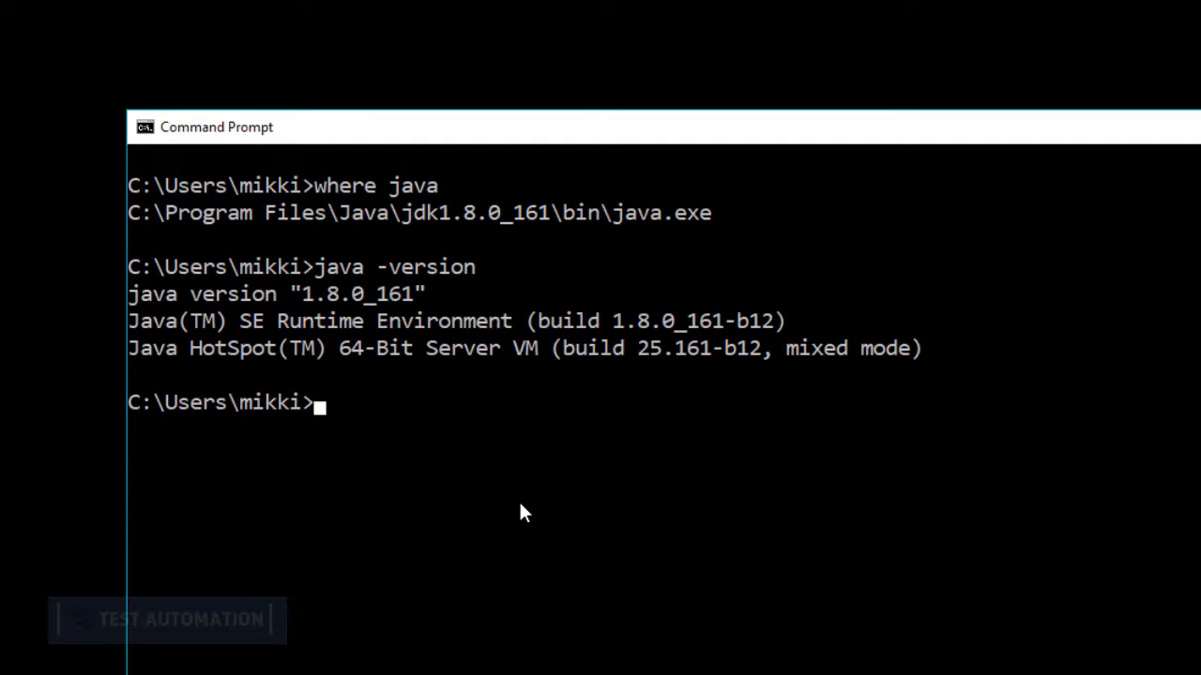